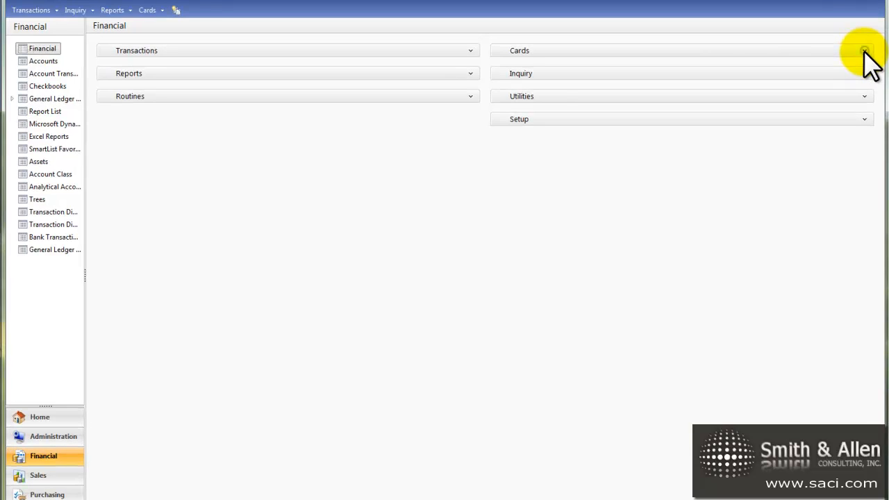
Step: Review the codes of the MS EVENTS and STAFF groups in Analysis Group Maintenance, and close the window
click(865, 51)
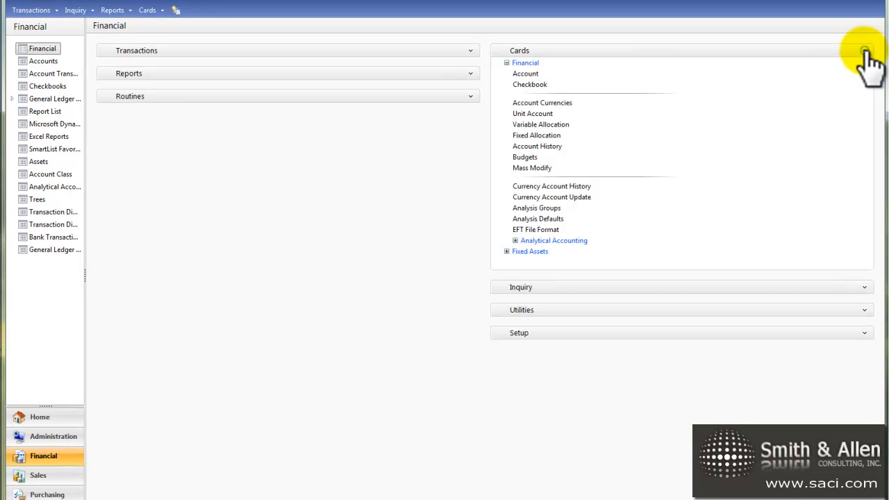
click(546, 208)
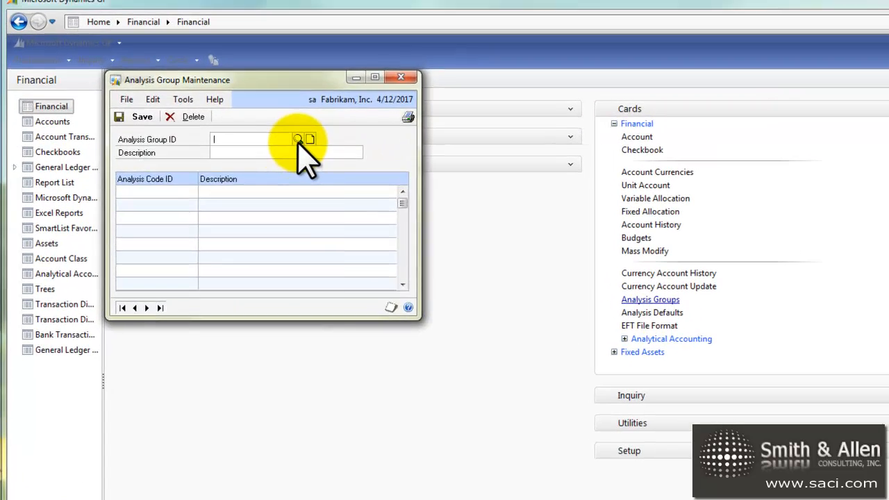
click(297, 139)
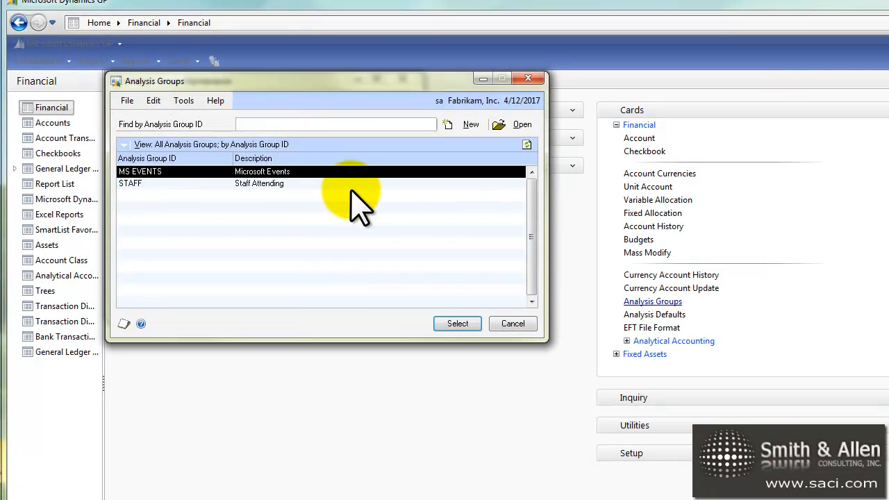
click(455, 323)
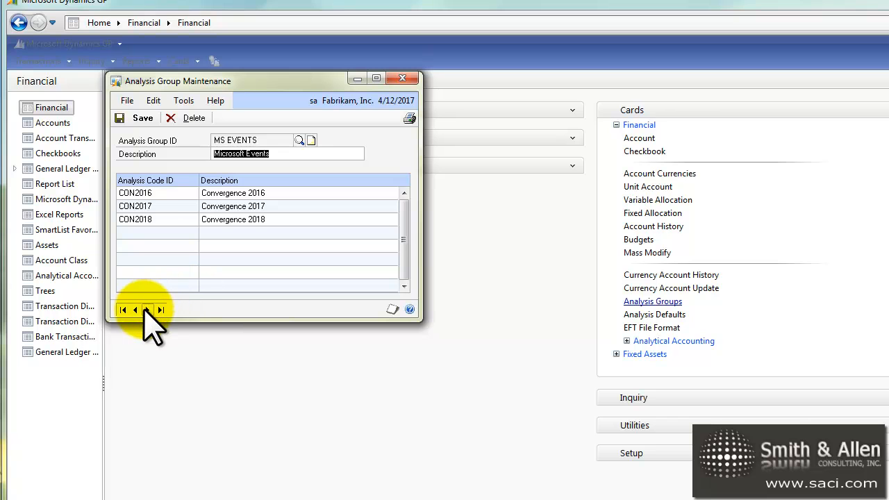
click(146, 311)
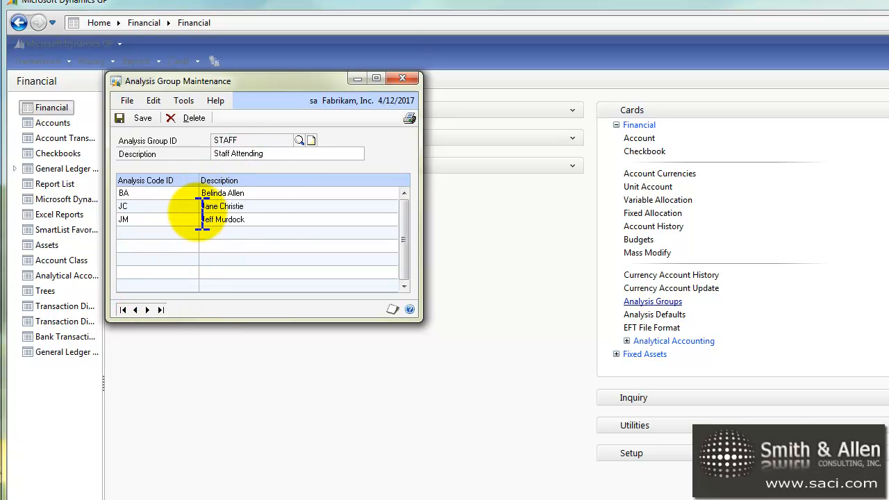
click(403, 78)
Step: Review the analysis defaults and available analysis types for the Conferences account 200-6105-00, and close the window
click(654, 316)
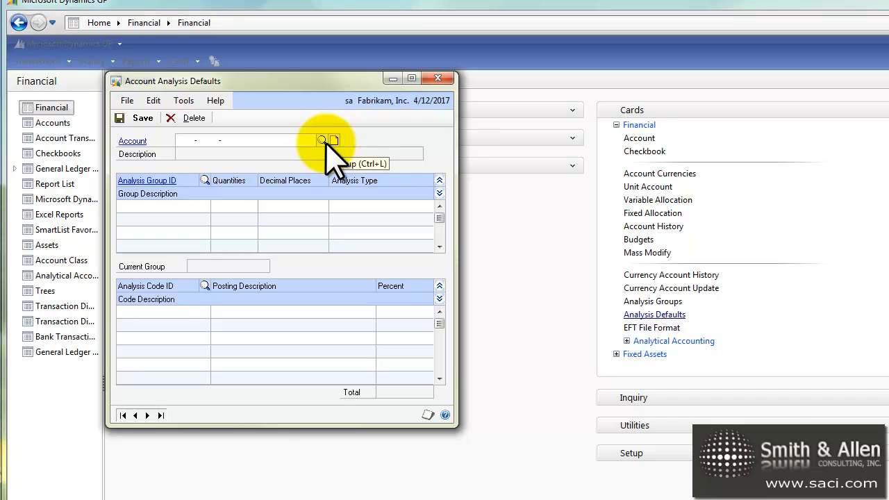
text(200610500)
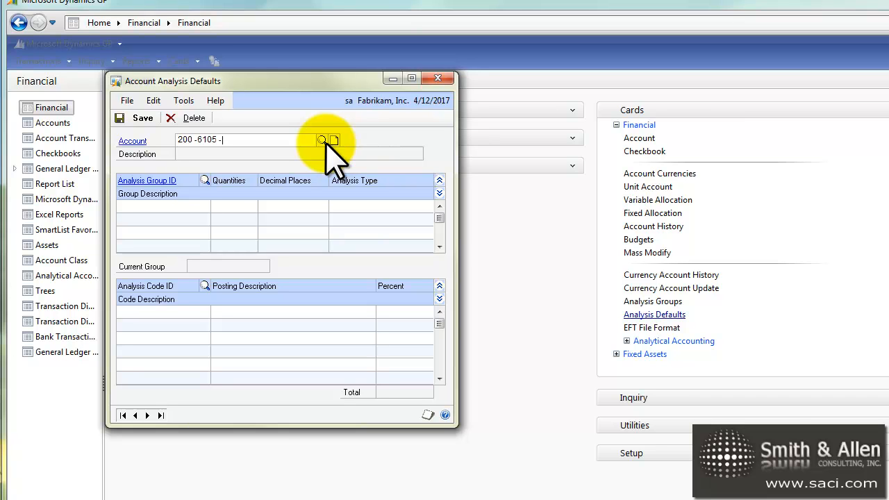
key(Tab)
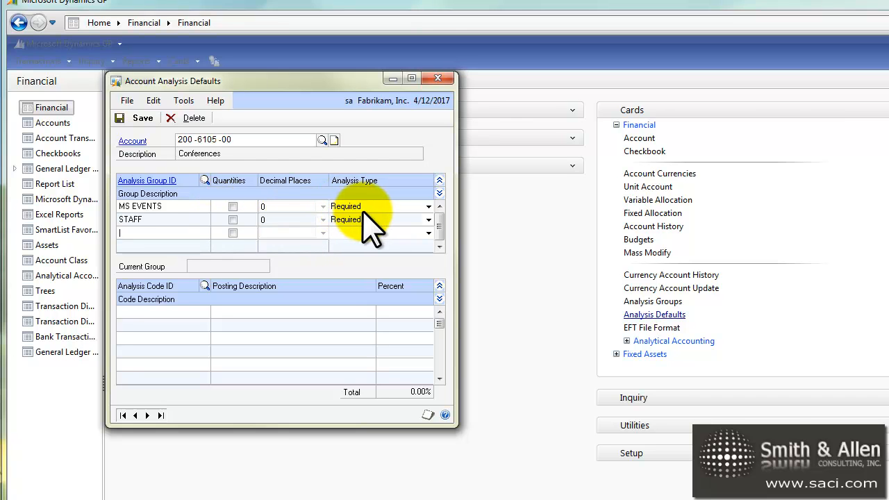
click(407, 208)
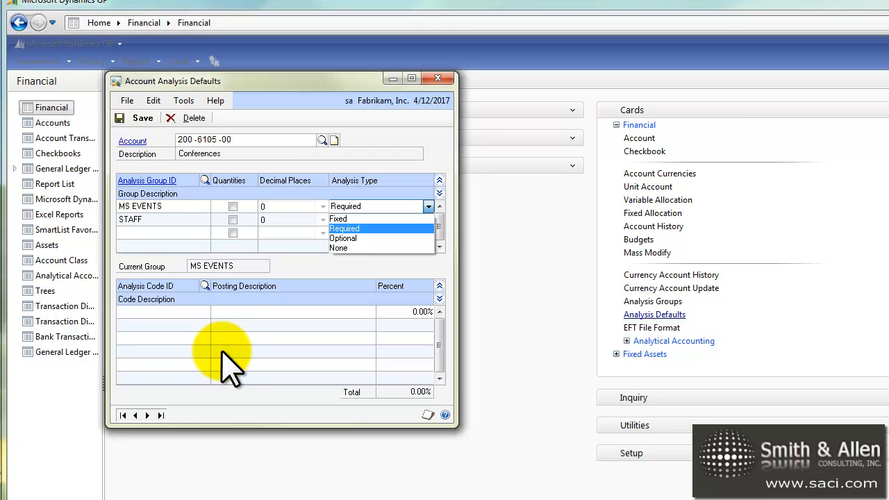
click(132, 117)
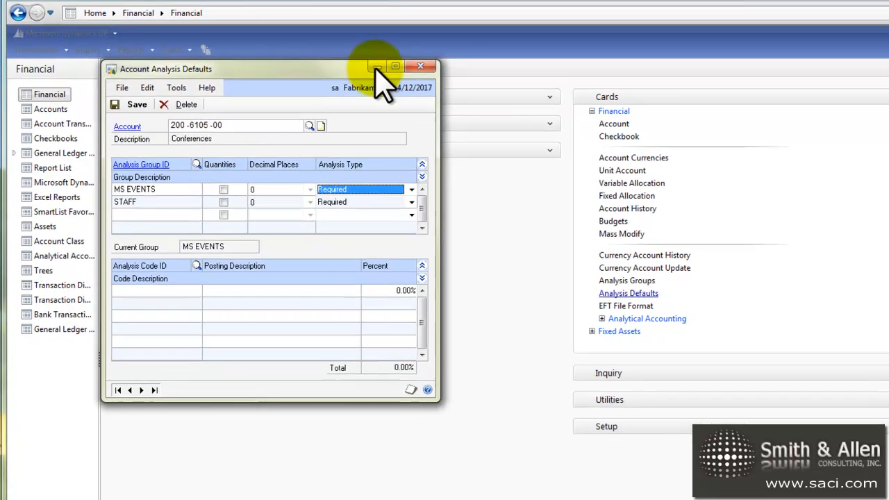
click(420, 66)
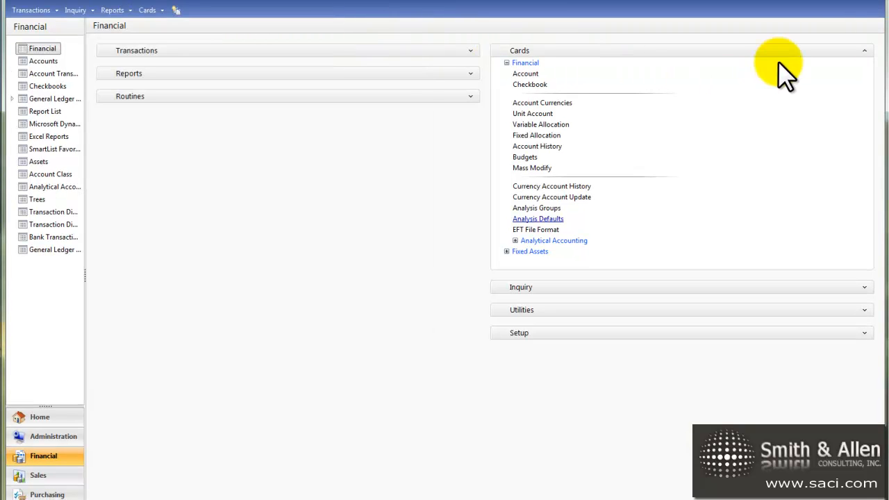
Step: Start a general journal entry with the reference "Convergence Registration"
click(866, 50)
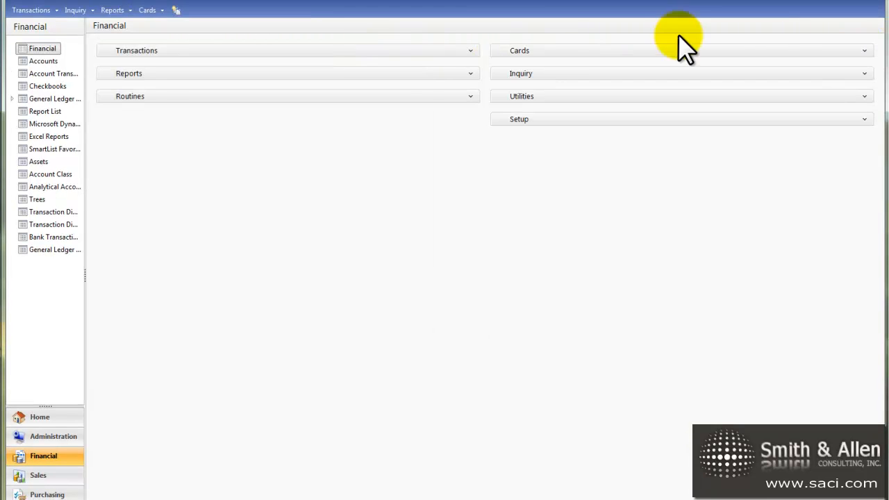
click(471, 51)
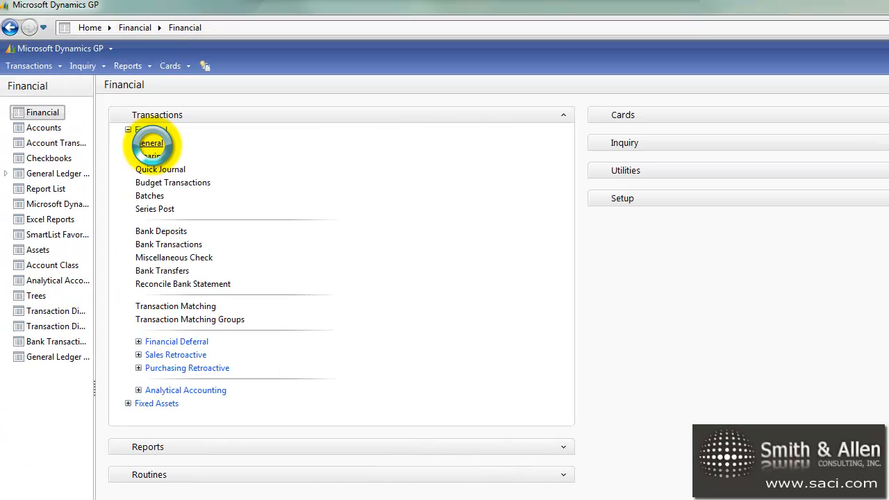
click(125, 75)
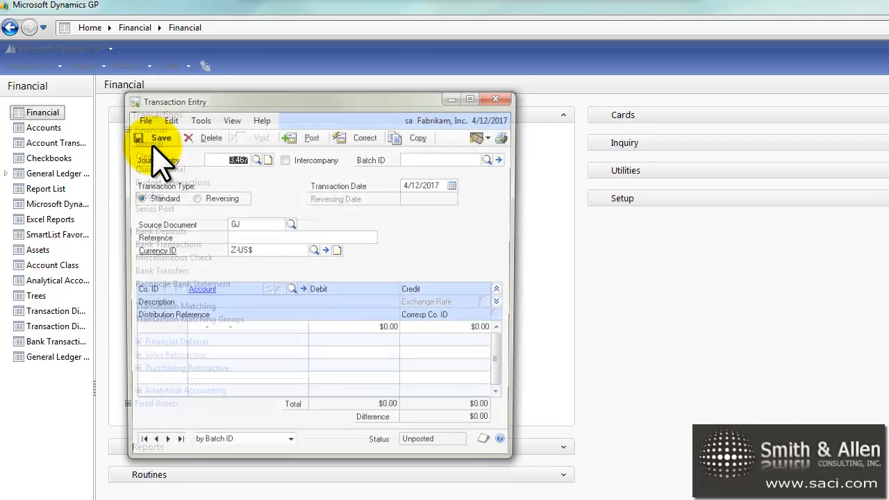
key(Tab)
key(Tab)
key(Tab)
key(Tab)
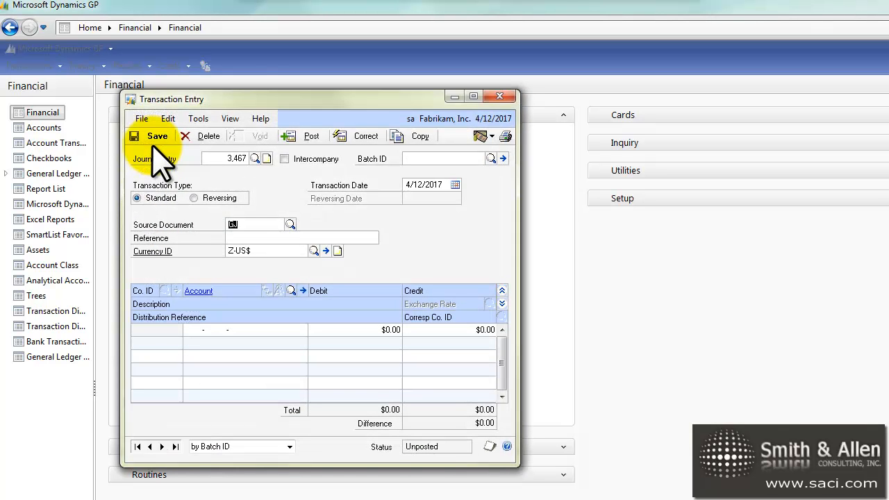
key(Tab)
text(Convergence Registration)
key(Tab)
key(Tab)
Step: Add a distribution line debiting account 200-6105-00 for $5,000
text(200 -6105 -00)
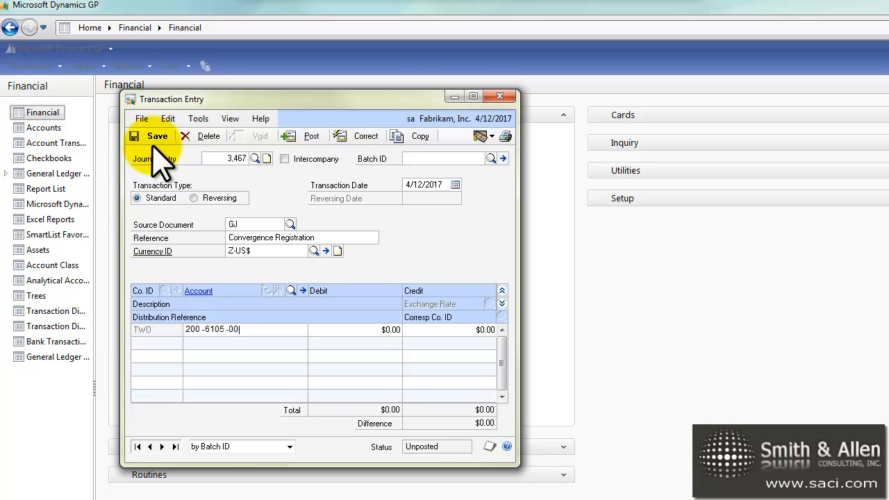
key(Tab)
text(5000)
key(Tab)
key(Tab)
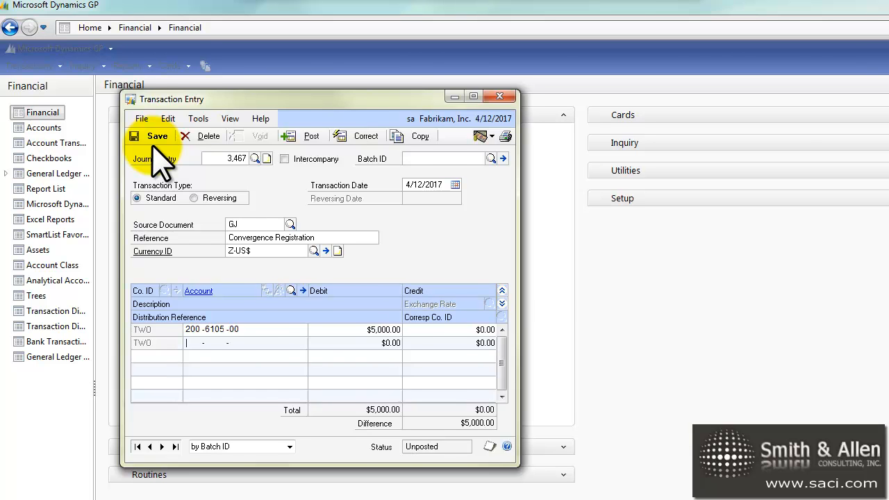
Step: Look up the prepaid account 000-1400-00 by description and credit it $5,000 on the second distribution line
key(ctrl+l)
text(prep)
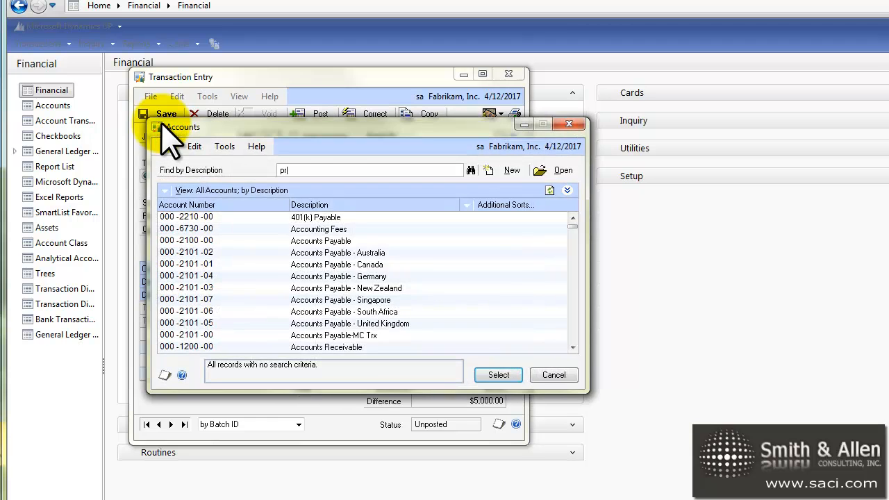
key(Return)
key(Tab)
text(5000)
key(Tab)
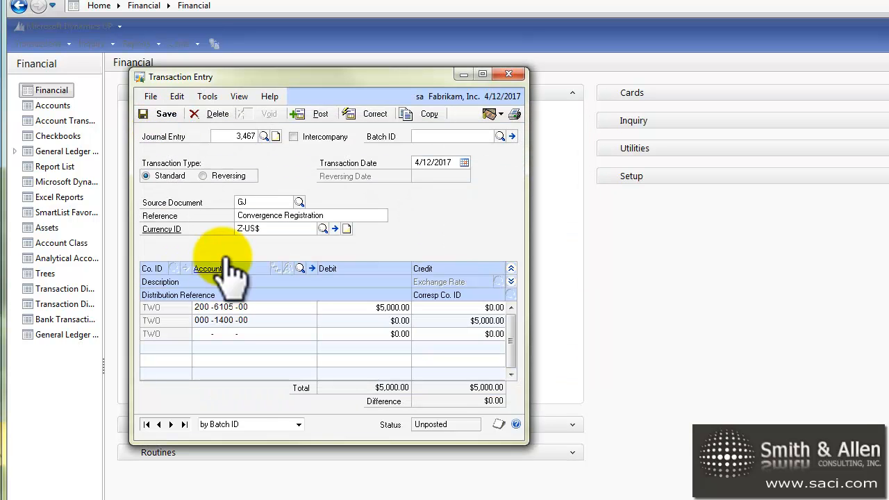
Step: In the analysis detail of the 200-6105-00 line, assign $5,000 to MS EVENTS code CON2017 with the description "Registration Fees"
double_click(222, 307)
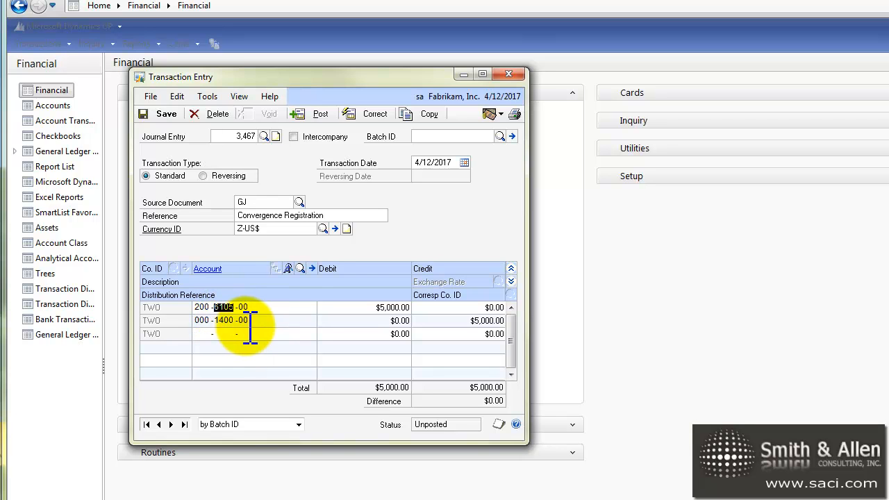
click(288, 268)
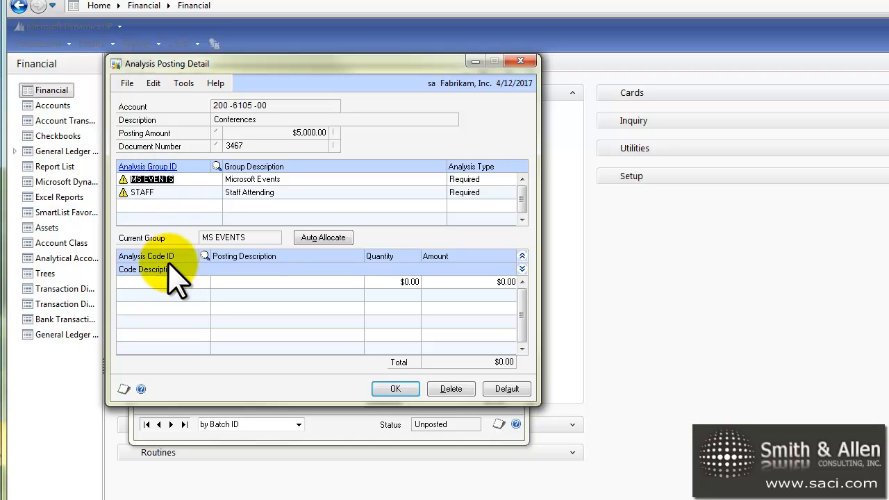
click(175, 281)
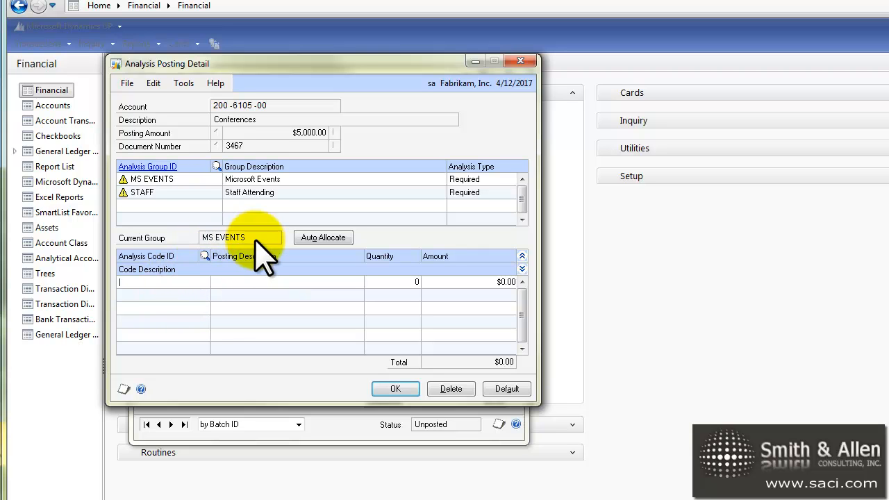
click(204, 256)
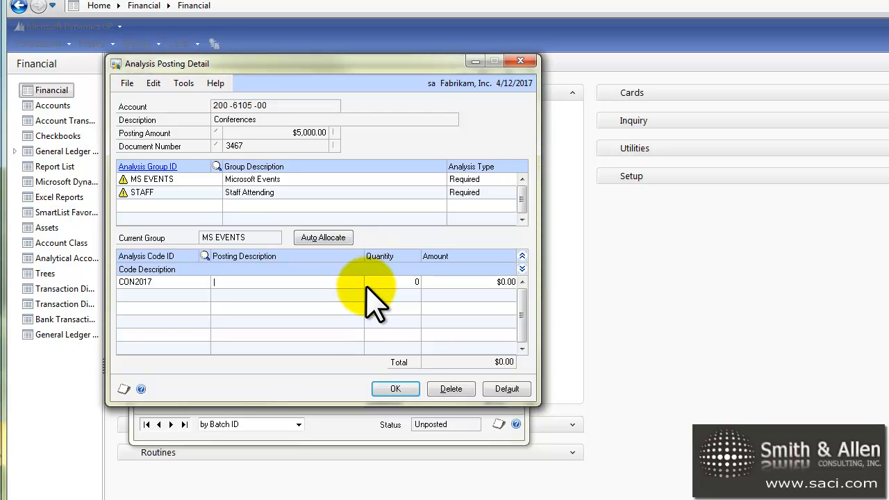
text(REgistration Fees)
key(Tab)
text(5000)
key(Tab)
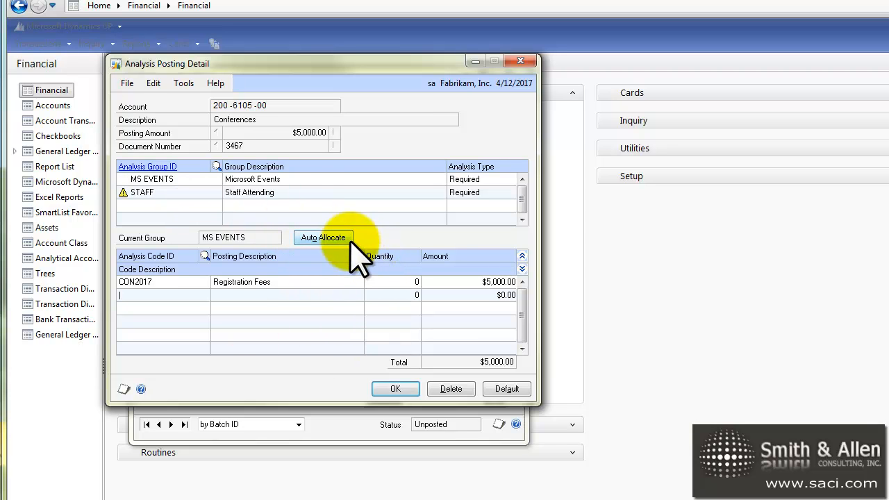
Step: For the STAFF group, assign $2,500 to code BA and describe it as that staff member's registration fee
click(196, 195)
click(161, 282)
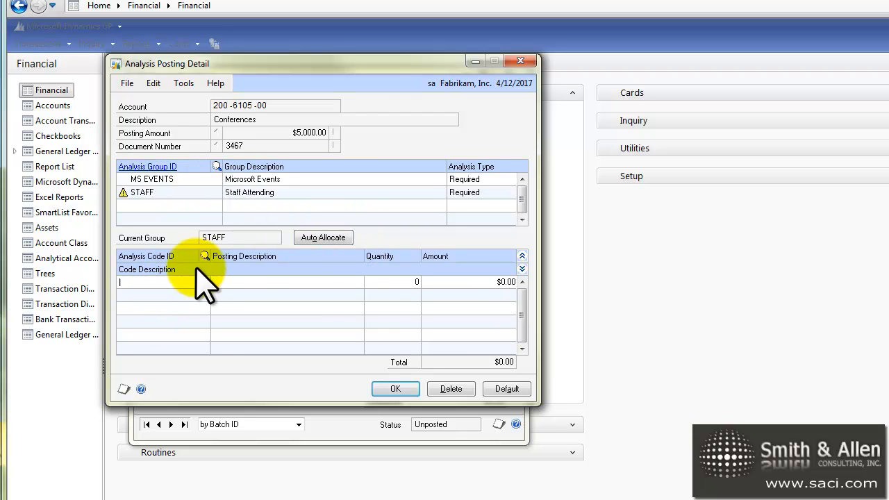
click(205, 257)
double_click(209, 153)
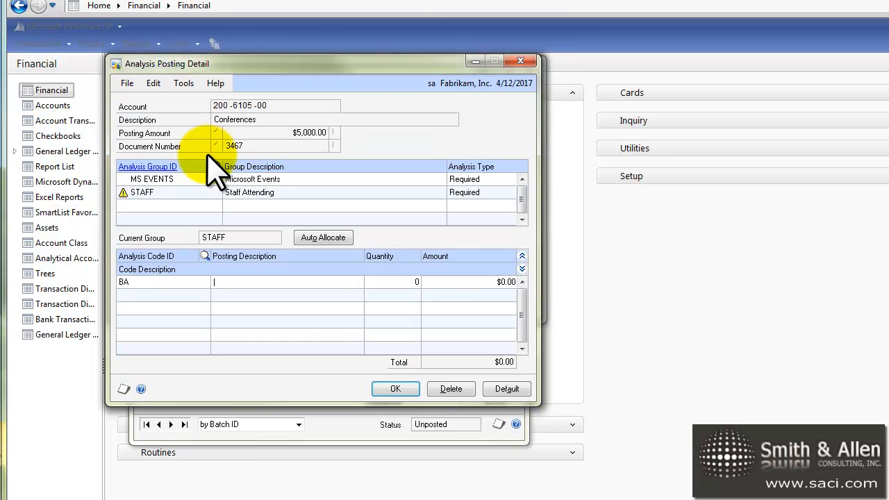
text(Belinda's REgi)
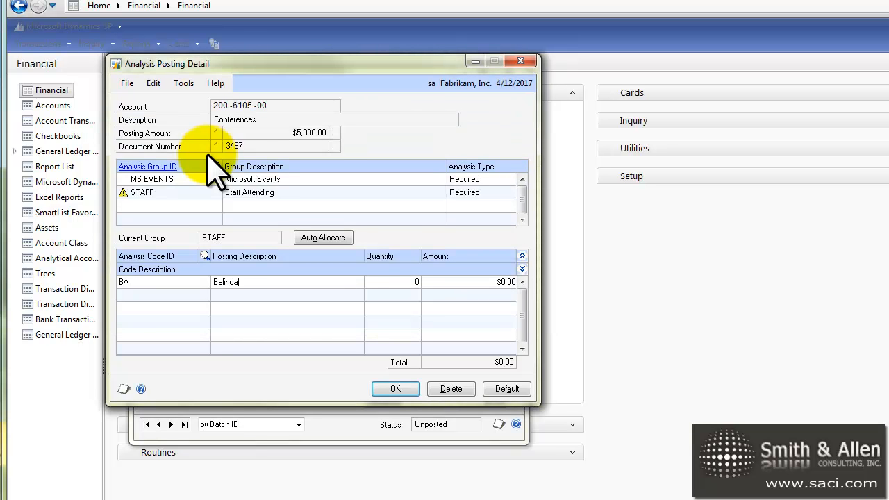
key(BackSpace)
text(egistration Fee)
key(Tab)
text(2.500)
key(Tab)
Step: Add STAFF code JM with $2,500 and that staff member's registration fee as description, and accept the analysis detail
key(ctrl+l)
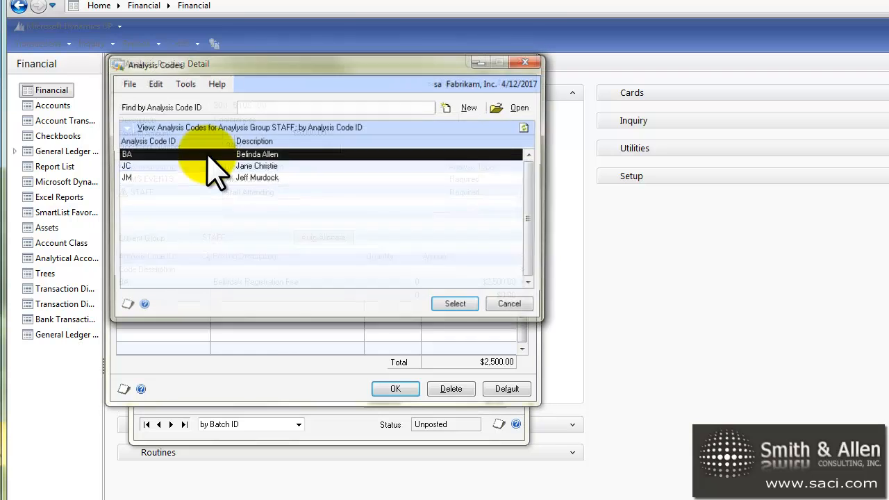
click(201, 178)
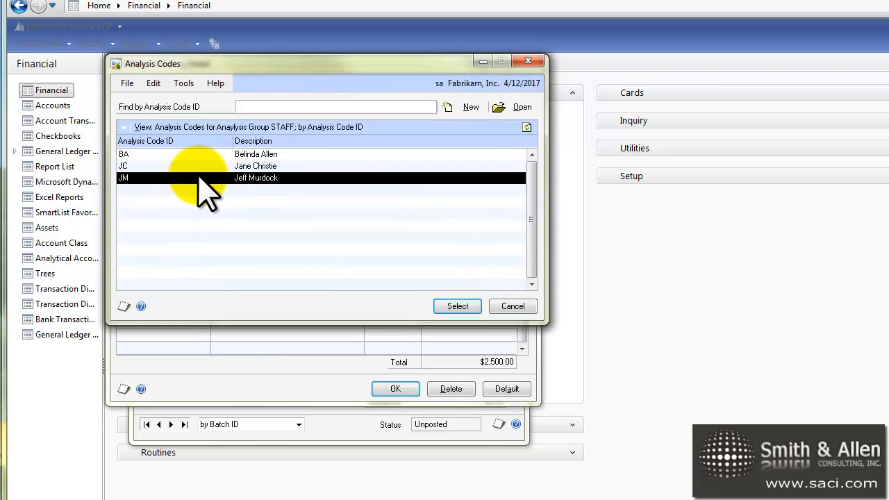
double_click(200, 178)
text(Jef)
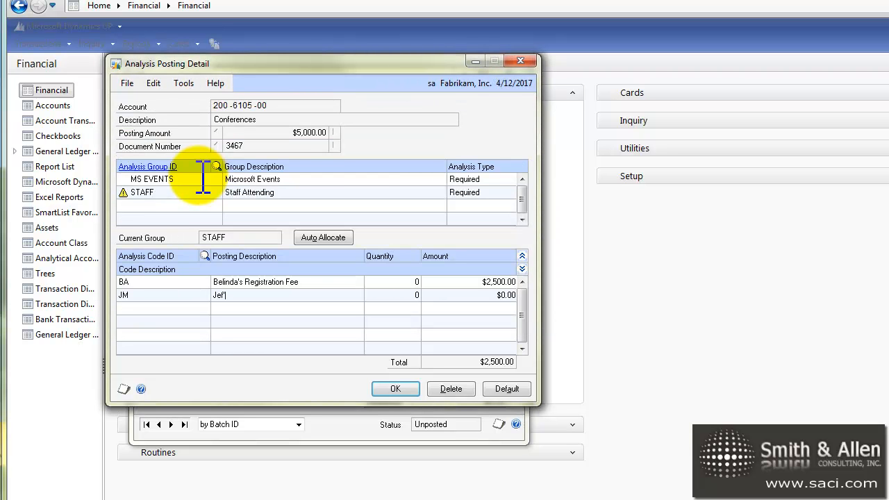
text(f's Registration Fee)
key(Tab)
key(Tab)
text(2500.)
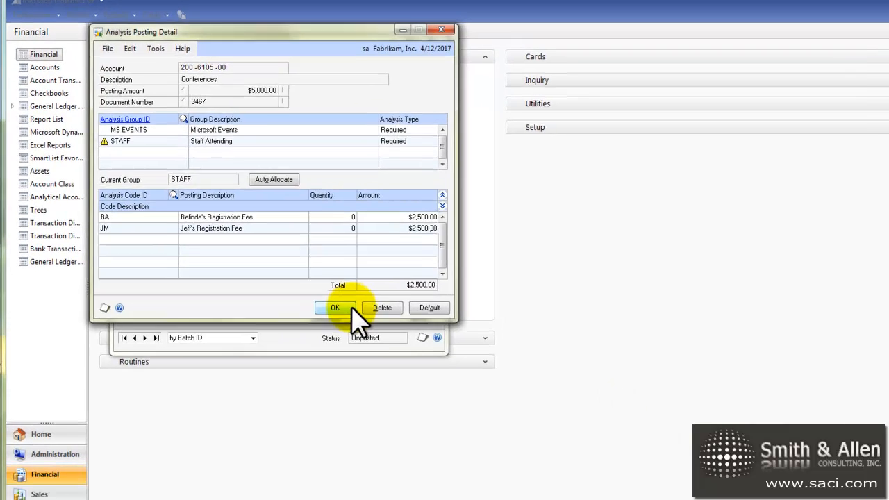
click(396, 388)
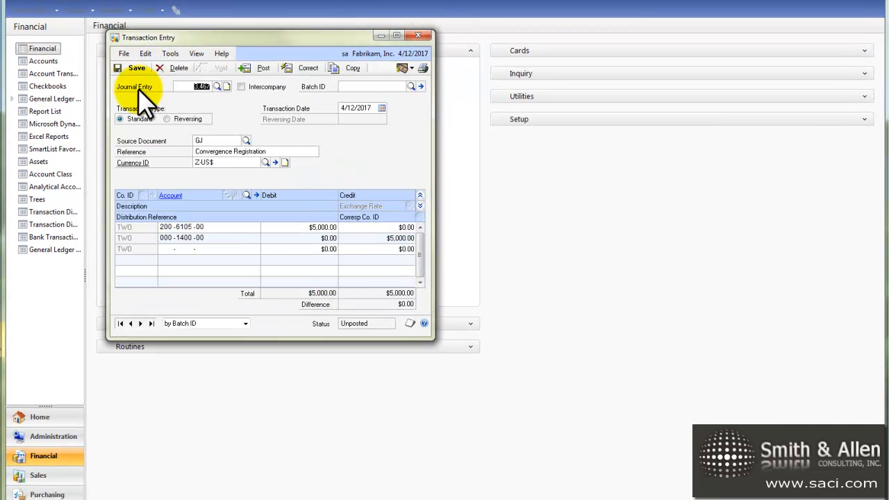
Step: Post the journal entry and skip the General Posting Journal report
click(266, 70)
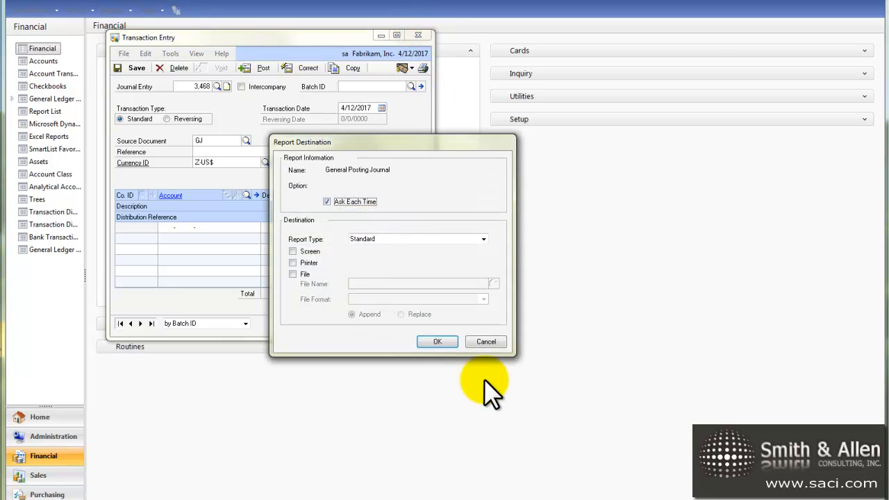
click(486, 341)
Step: Open the financial Analysis inquiry and look up the MS EVENTS analysis group
click(475, 48)
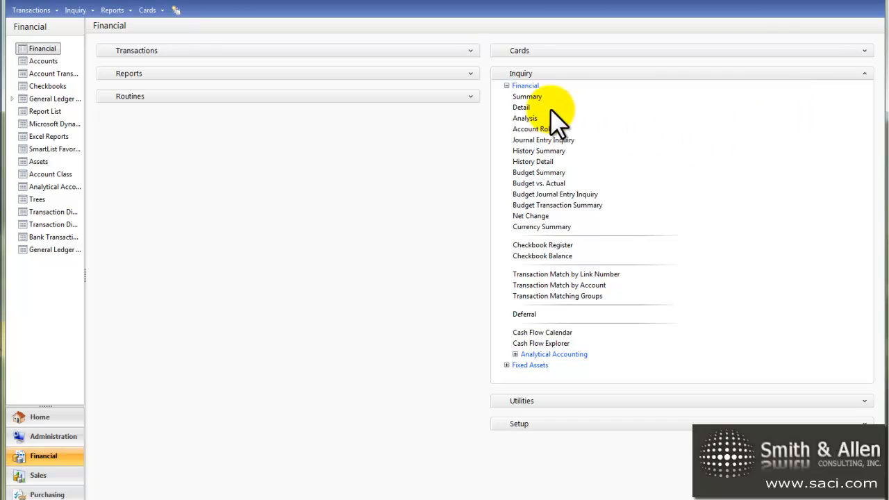
click(537, 120)
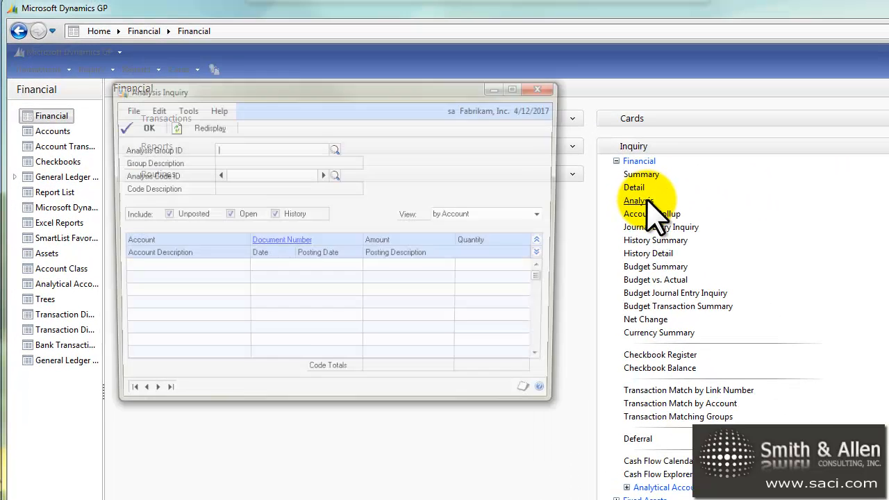
click(334, 148)
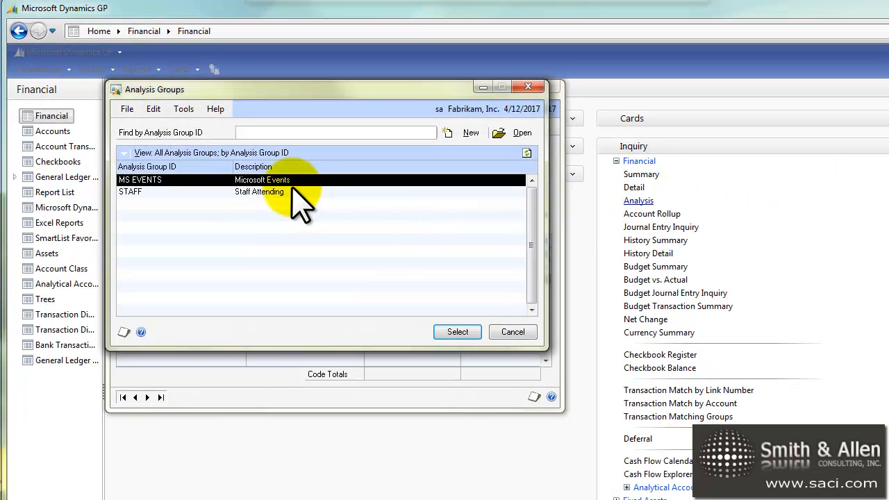
double_click(291, 182)
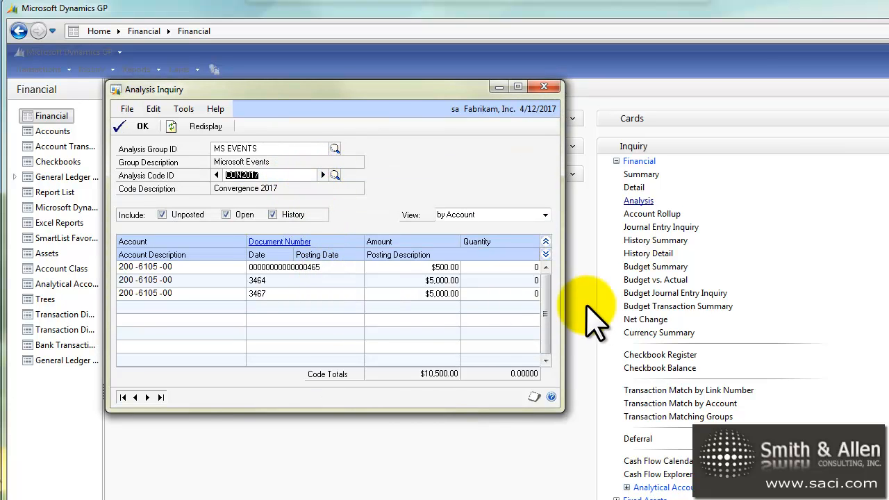
Step: Review the $5,000 entries for CON2017 and expand the inquiry rows to show account descriptions, dates and posting descriptions
click(449, 293)
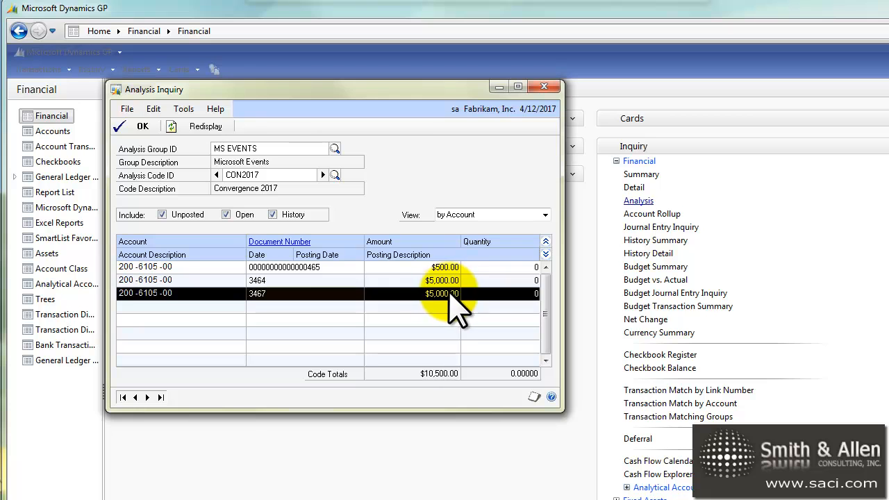
click(447, 281)
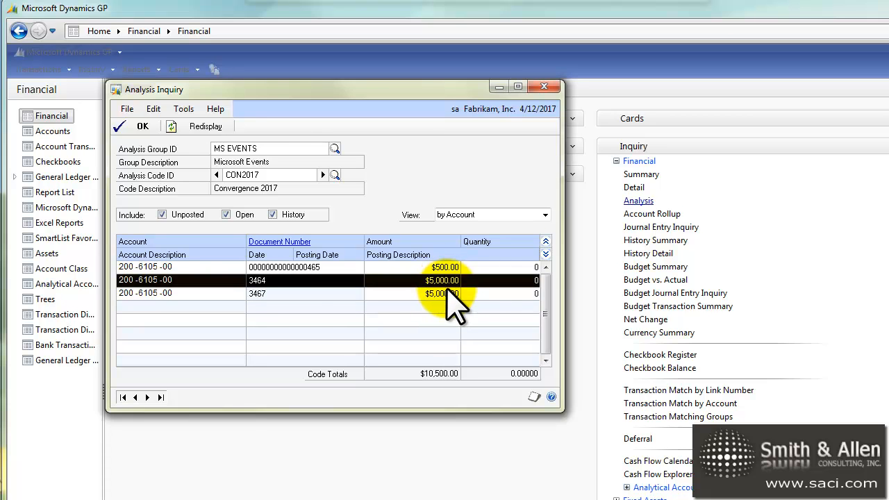
click(546, 255)
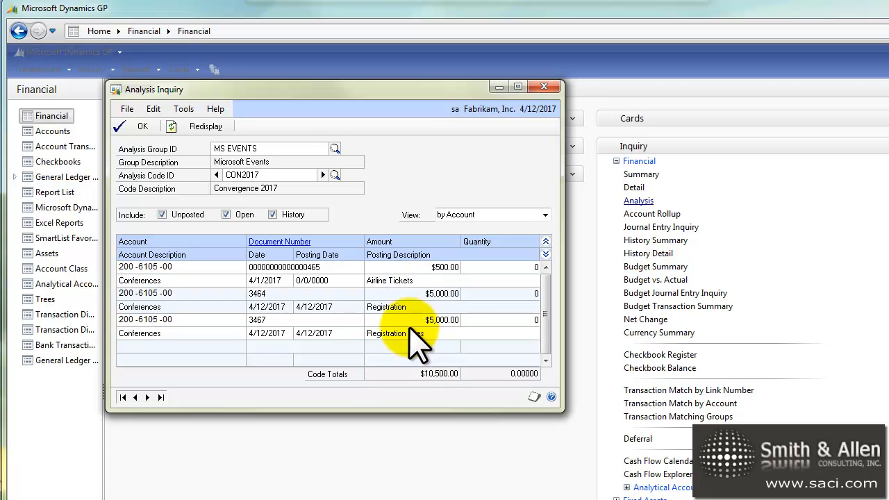
Step: Switch the analysis inquiry to the STAFF group, review its entries and close the inquiry
click(335, 149)
double_click(245, 192)
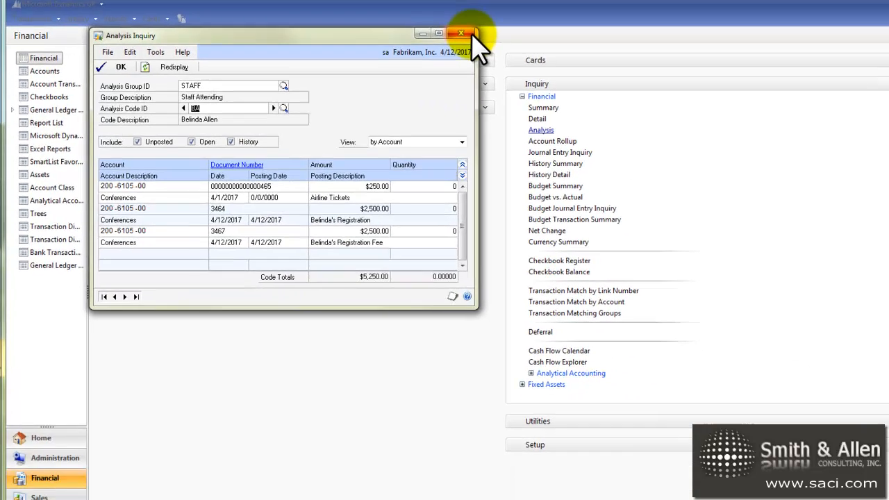
click(544, 86)
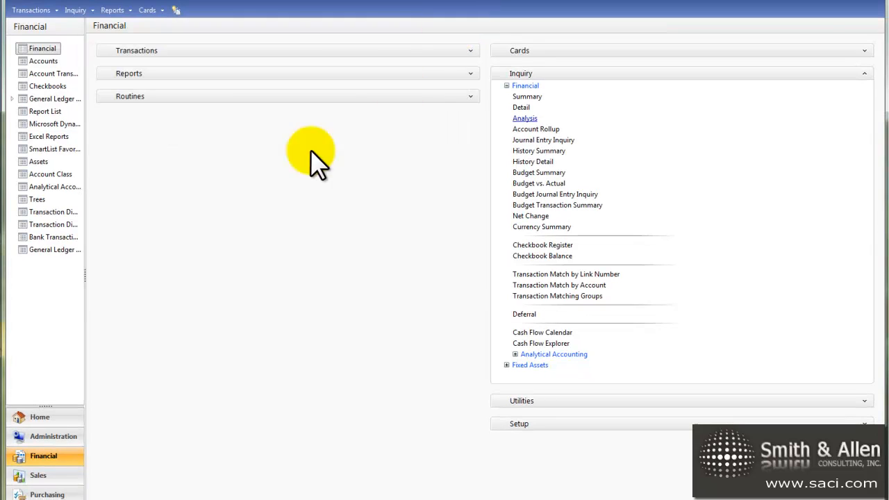
Step: In the Multidimensional Analysis reports, choose the Account Analysis report and open its Convergence 2017 option for modification
click(867, 73)
click(466, 74)
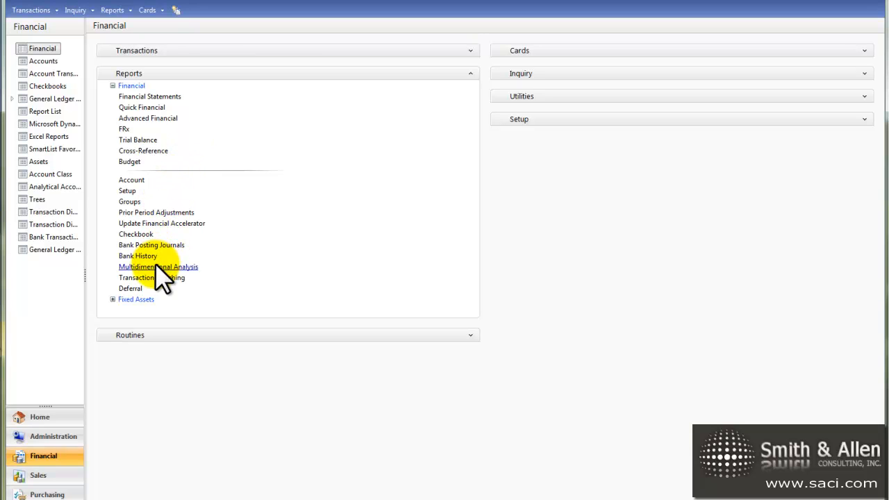
click(155, 265)
click(219, 143)
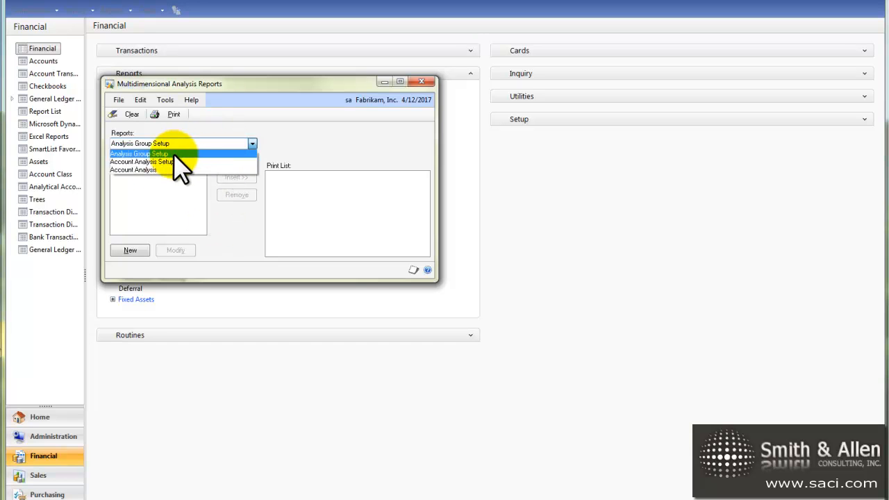
click(143, 169)
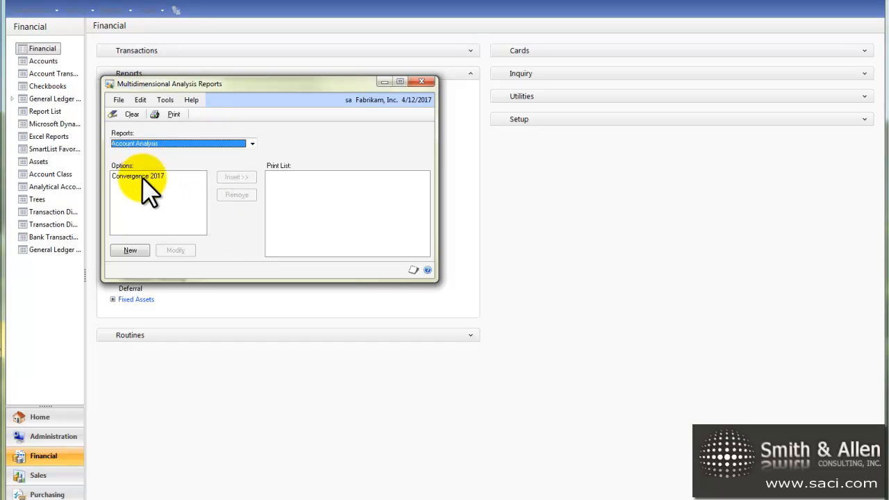
click(142, 177)
click(176, 251)
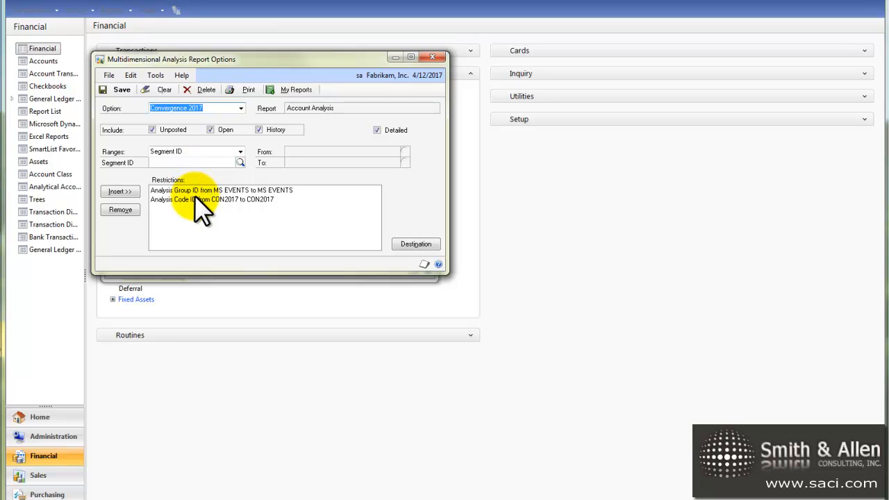
Step: Accept Screen as the destination, print the Convergence 2017 Account Analysis report and widen its output window
click(410, 245)
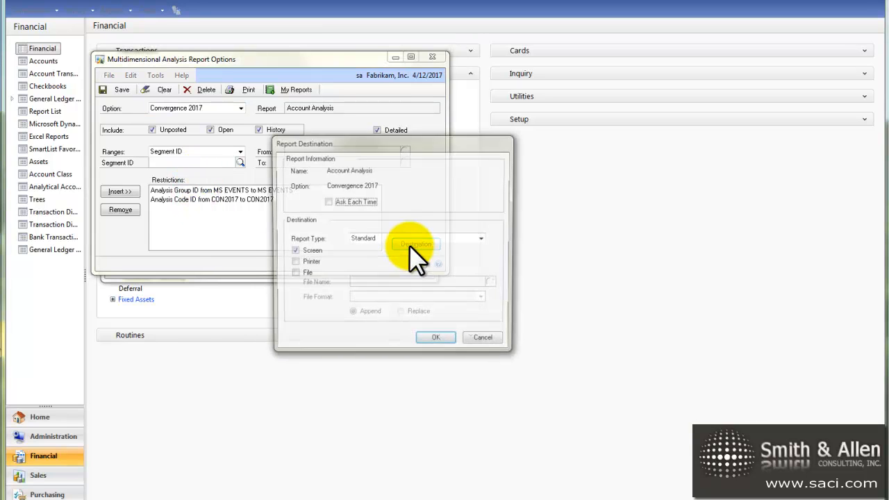
click(436, 341)
click(247, 91)
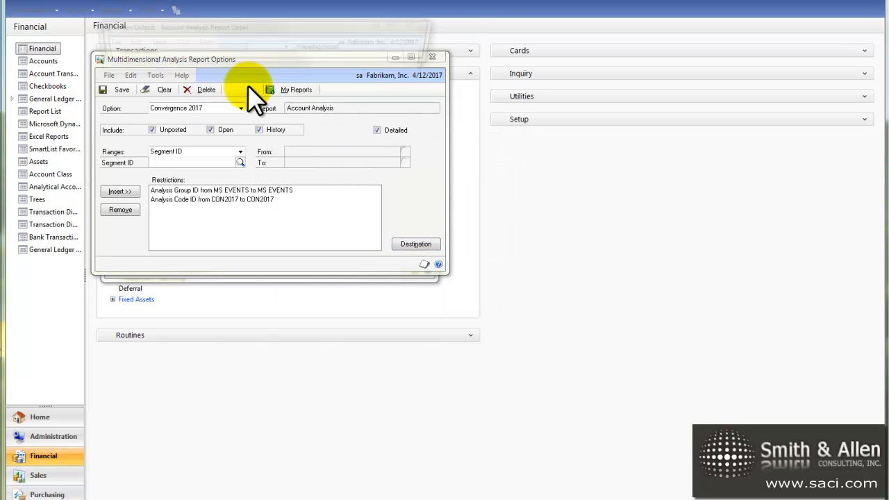
drag(478, 194, 868, 208)
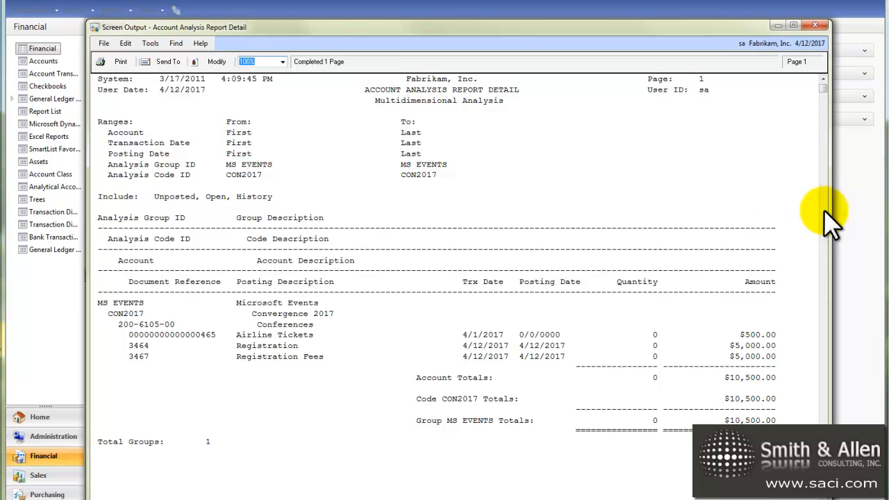